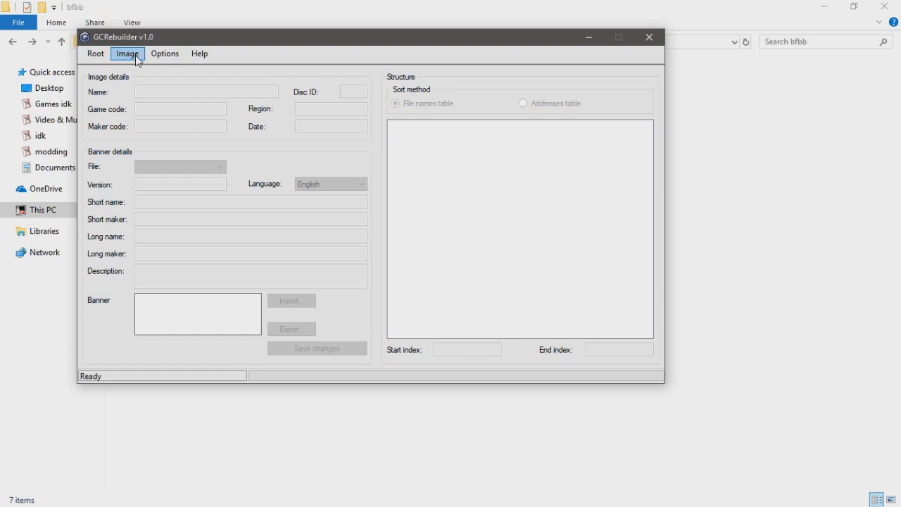
# Open the Battle for Bikini Bottom (USA) ISO from Games idk\Games\Emulator Stuff\Dolphin
pyautogui.click(136, 58)
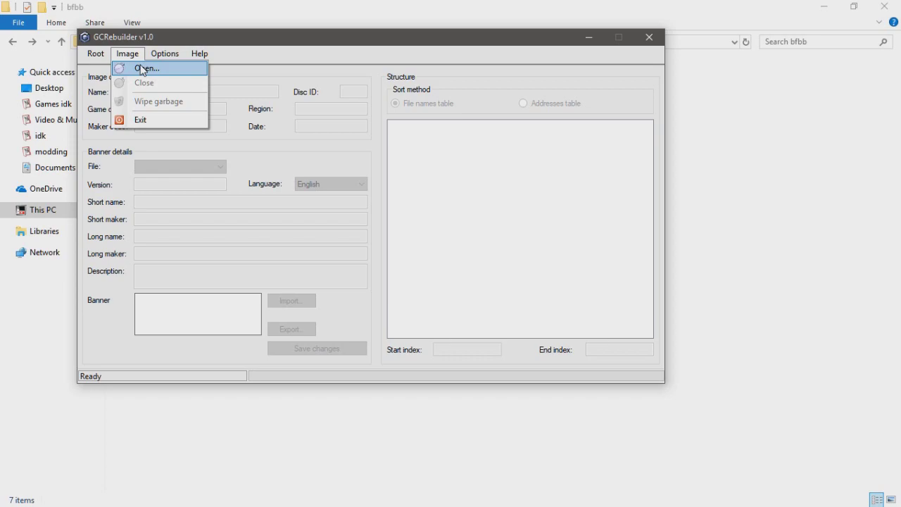
pyautogui.click(143, 69)
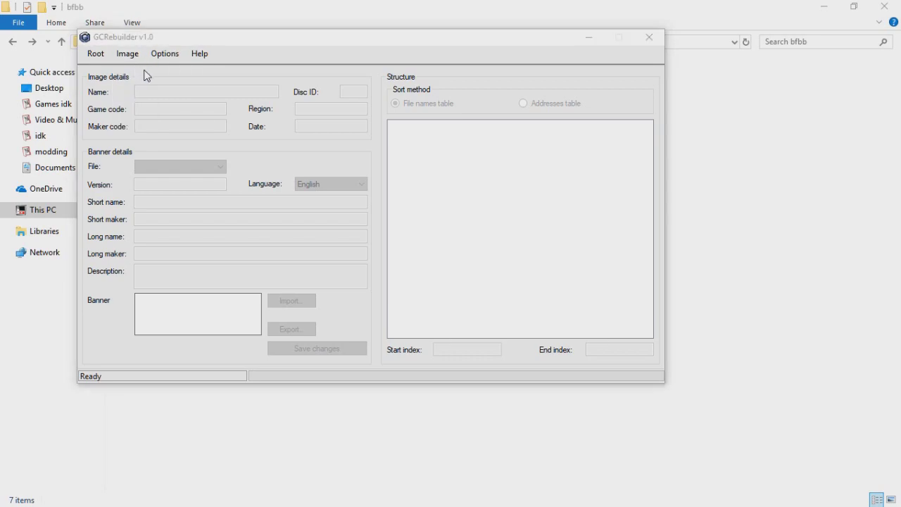
pyautogui.click(137, 209)
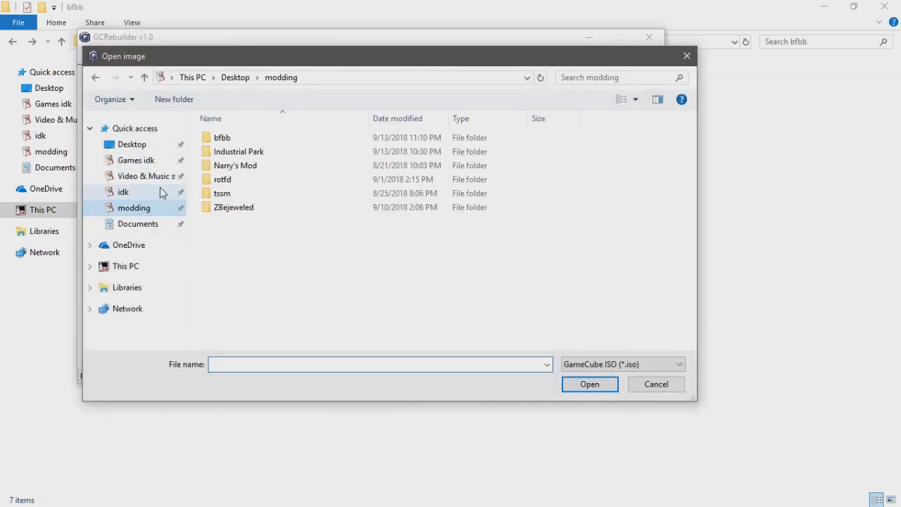
pyautogui.doubleClick(218, 138)
pyautogui.click(136, 160)
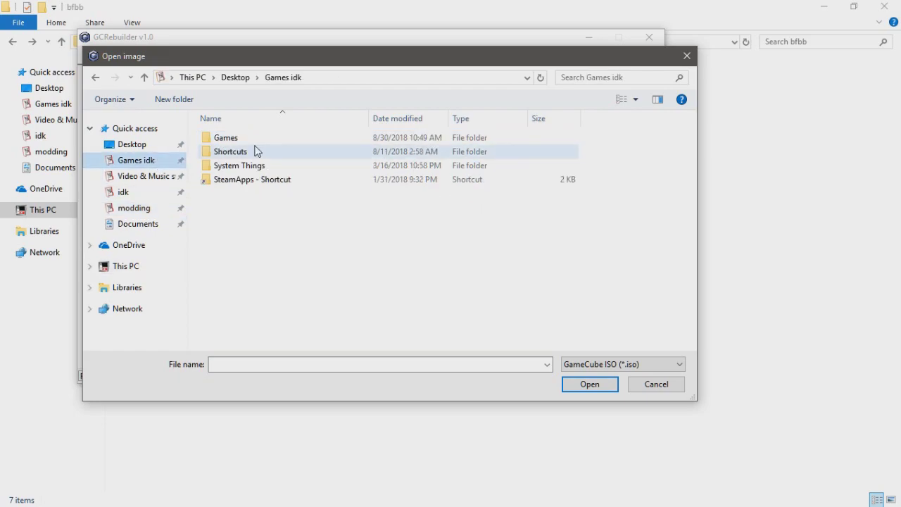
pyautogui.doubleClick(273, 141)
pyautogui.doubleClick(272, 140)
pyautogui.doubleClick(272, 141)
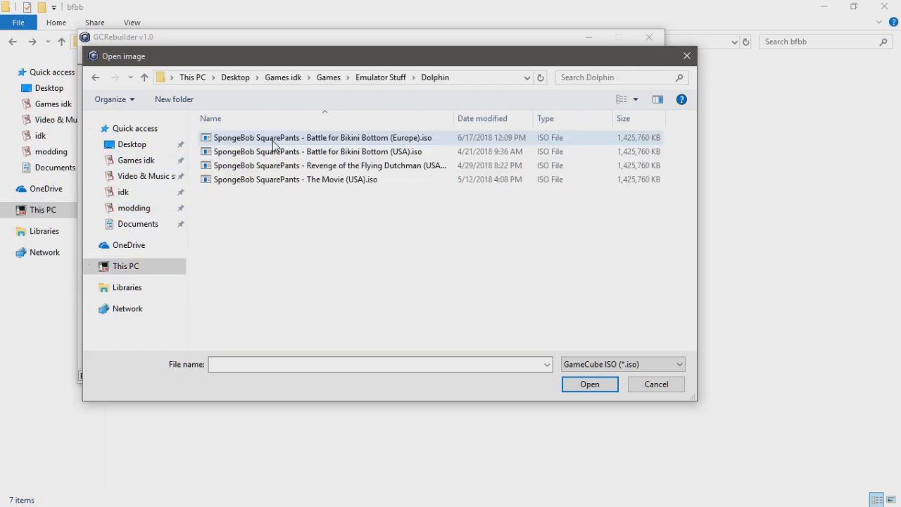
pyautogui.click(391, 152)
# Load the ISO and export its whole root tree into the BfBB Extracted Files folder
pyautogui.click(589, 384)
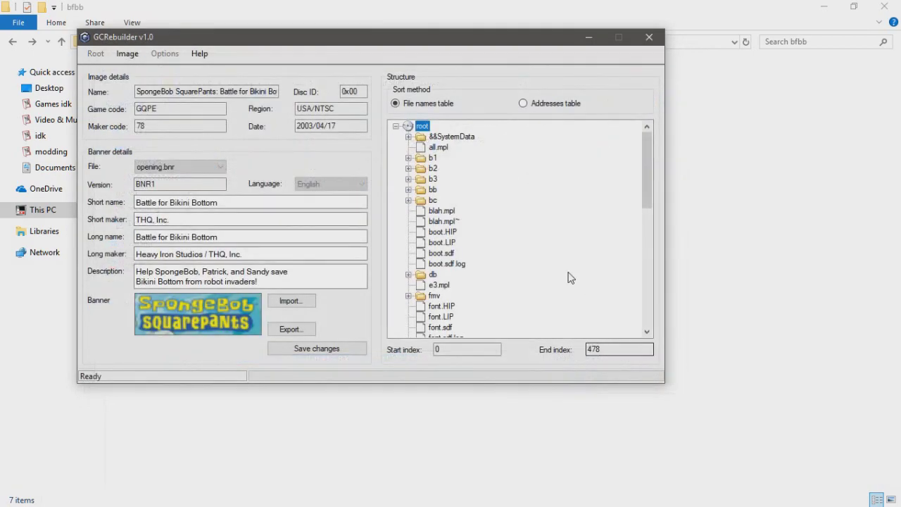
pyautogui.moveTo(652, 163); pyautogui.dragTo(644, 139)
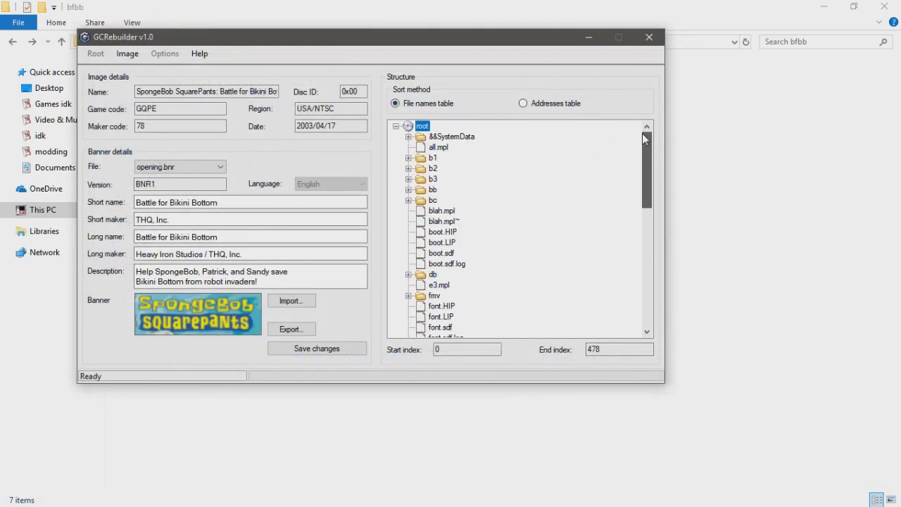
pyautogui.rightClick(422, 127)
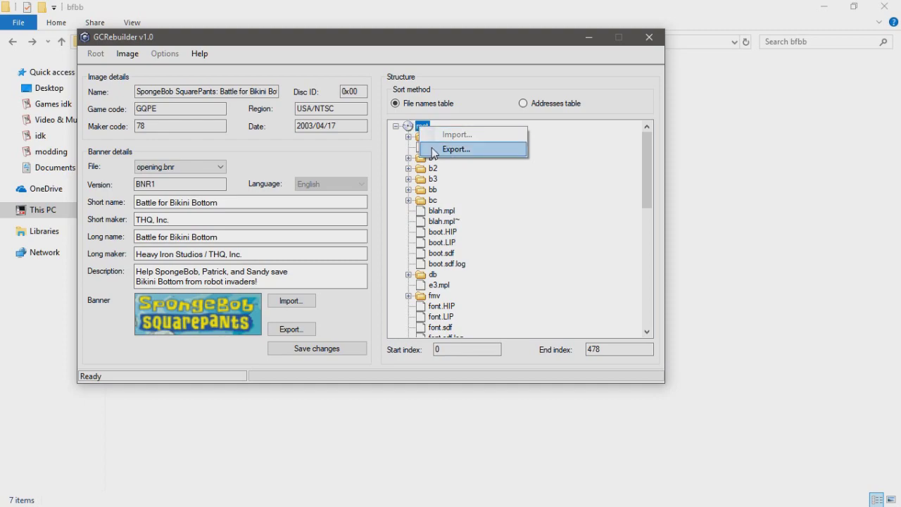
pyautogui.click(432, 149)
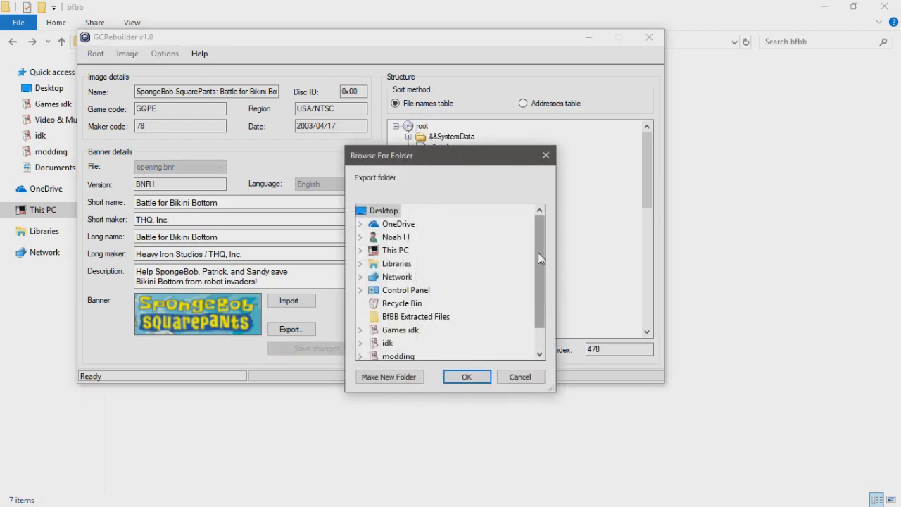
pyautogui.click(530, 262)
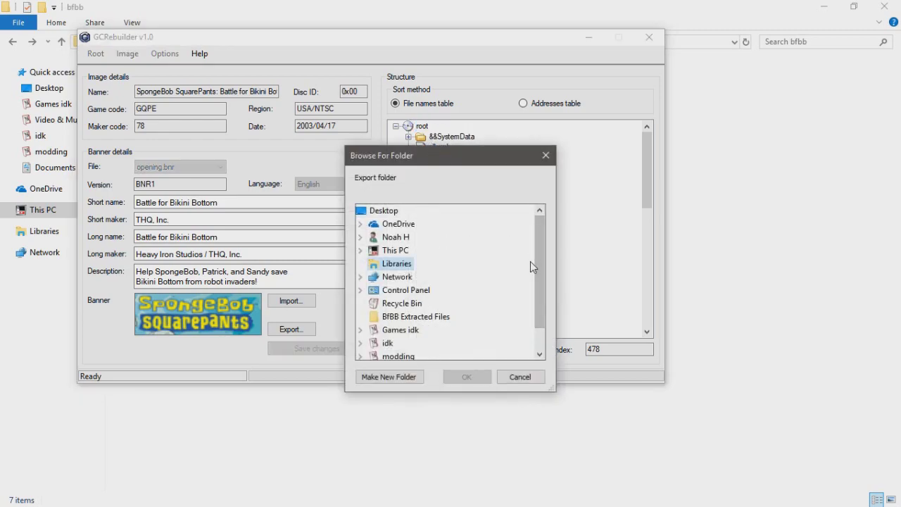
pyautogui.click(360, 264)
pyautogui.click(412, 316)
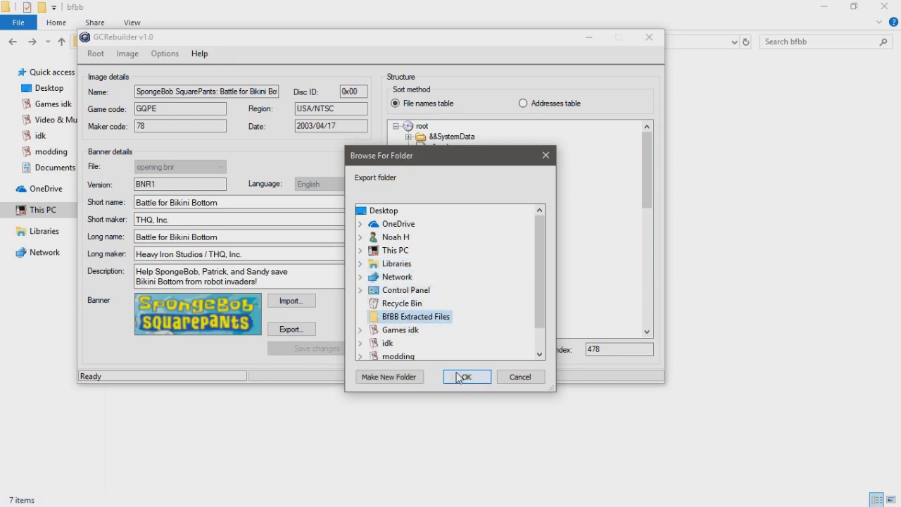
pyautogui.click(455, 375)
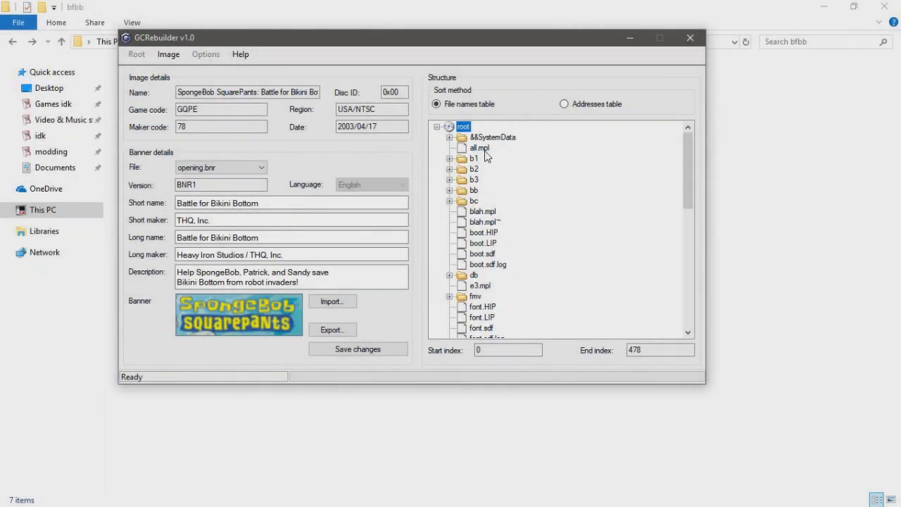
# Switch to the BFBB Patch Tool console and enter 0 to install a patch
pyautogui.click(633, 40)
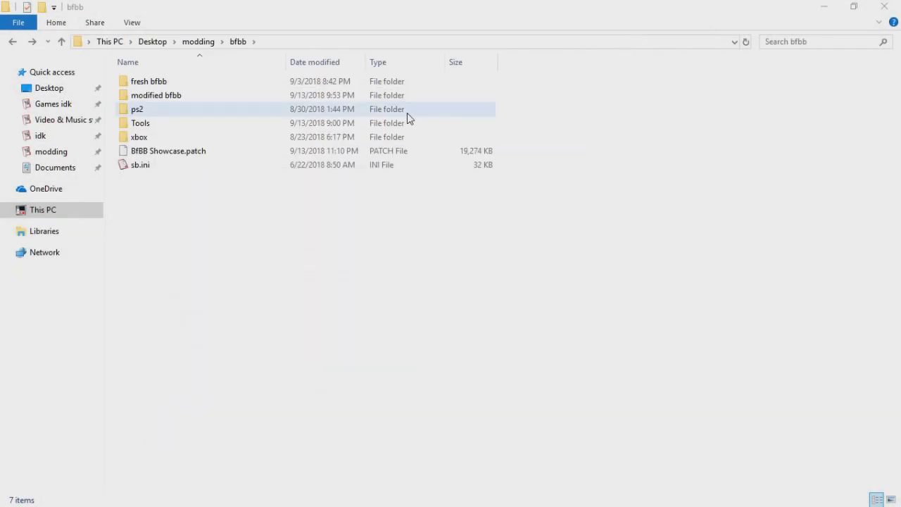
pyautogui.hotkey('alt', 'Tab')
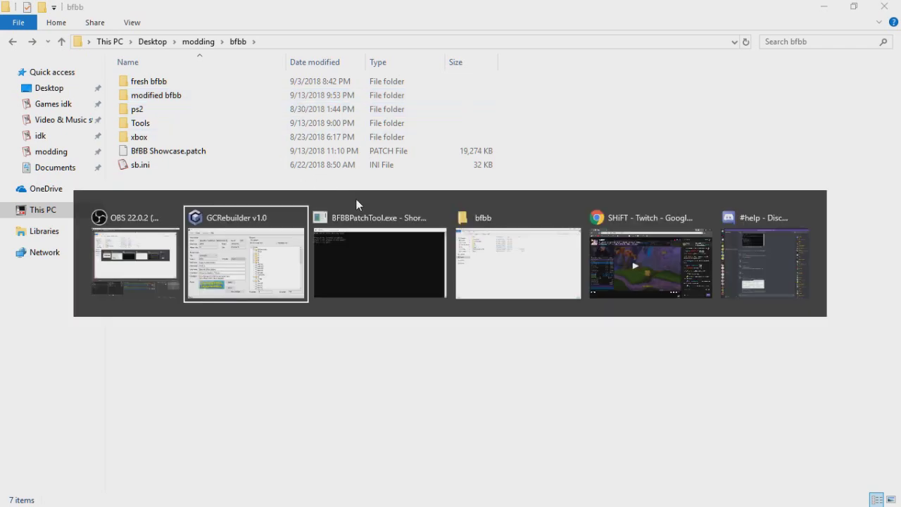
pyautogui.click(362, 250)
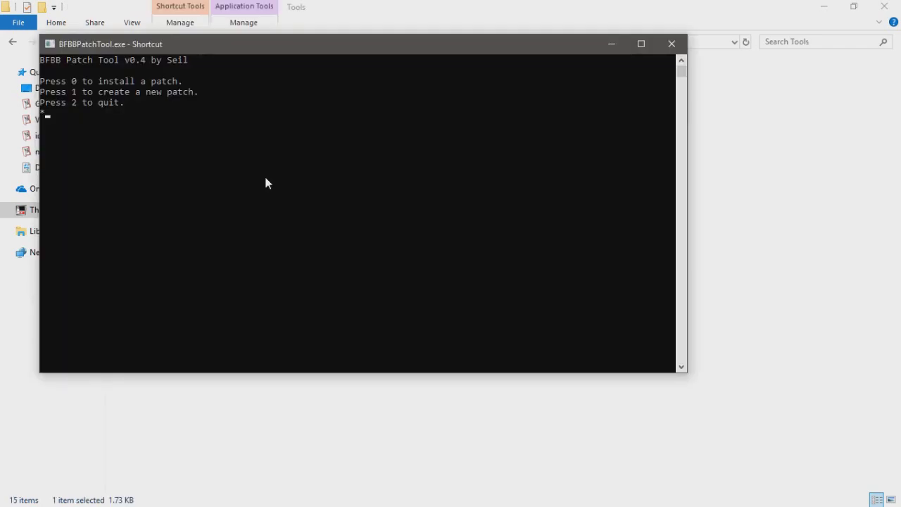
pyautogui.write('0')
pyautogui.press('Return')
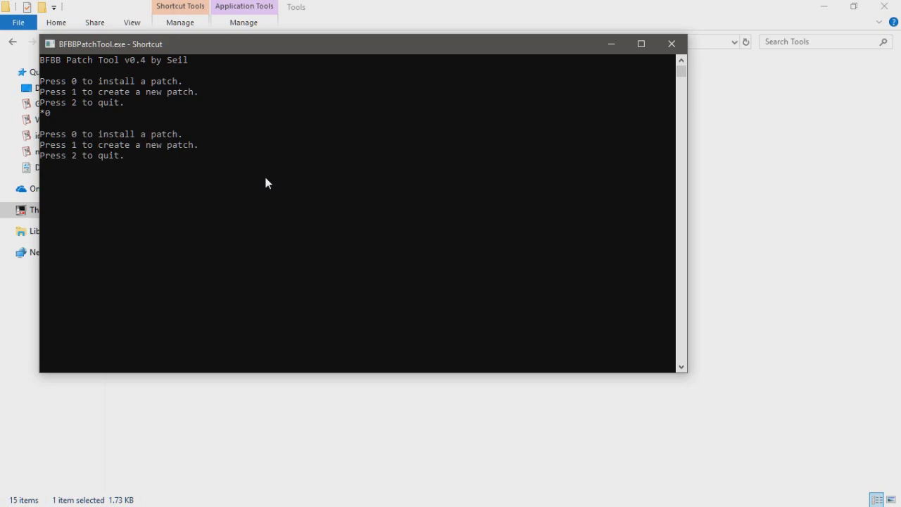
pyautogui.write('0')
pyautogui.press('Return')
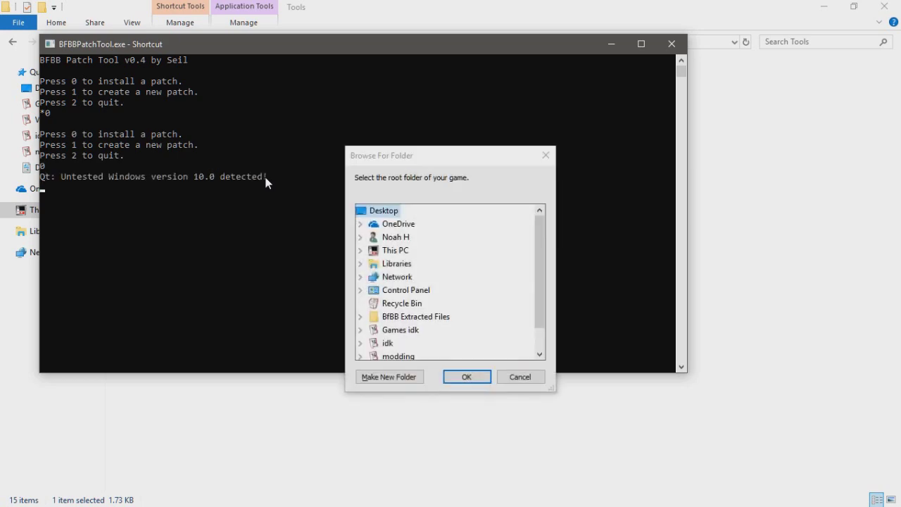
# Use BfBB Extracted Files\root as the game folder and open BfBB Showcase.patch
pyautogui.click(360, 321)
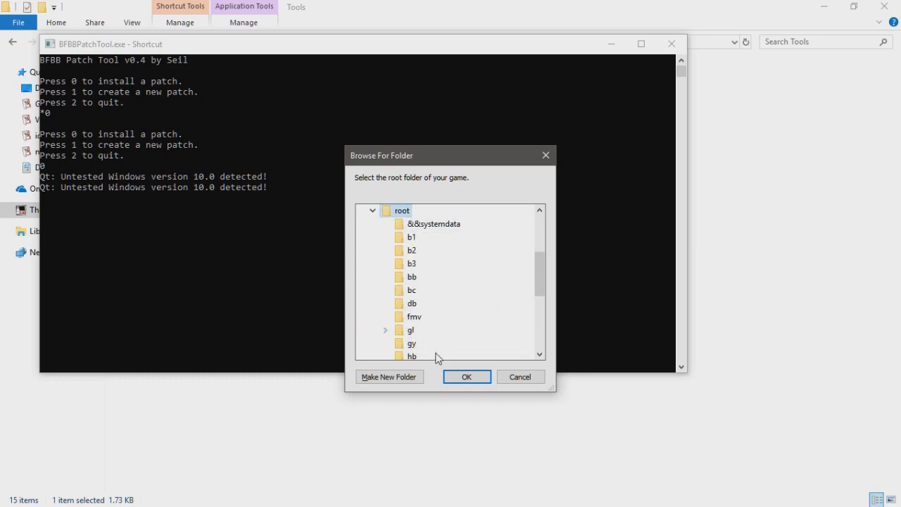
pyautogui.click(466, 377)
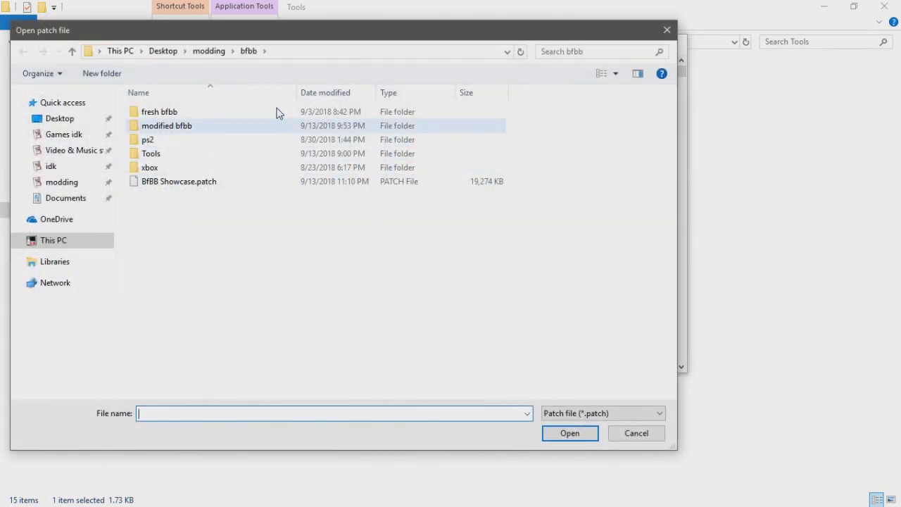
pyautogui.click(204, 184)
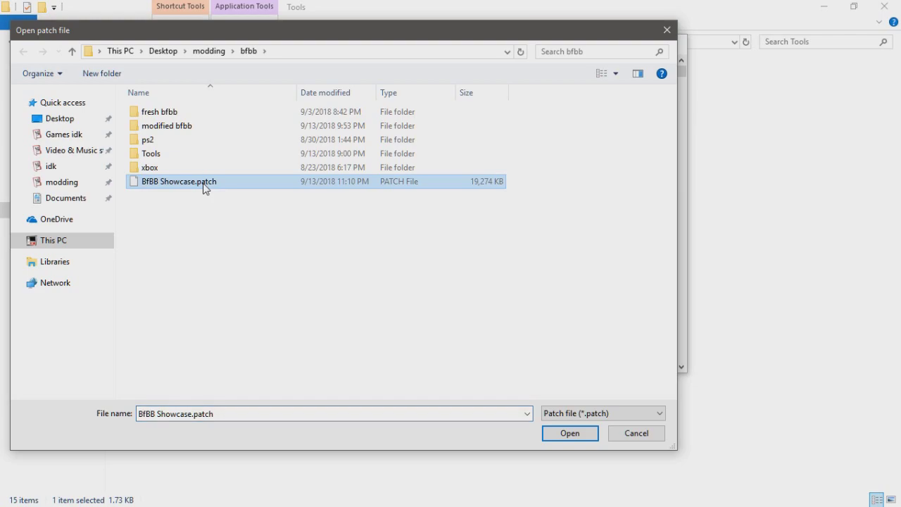
pyautogui.click(571, 434)
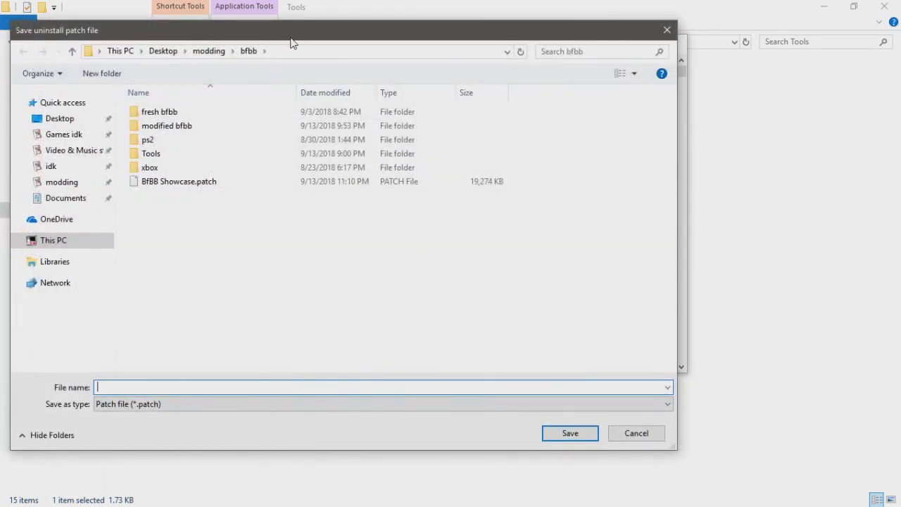
# Save the undo patch as Uninstall
pyautogui.moveTo(290, 39); pyautogui.dragTo(392, 46)
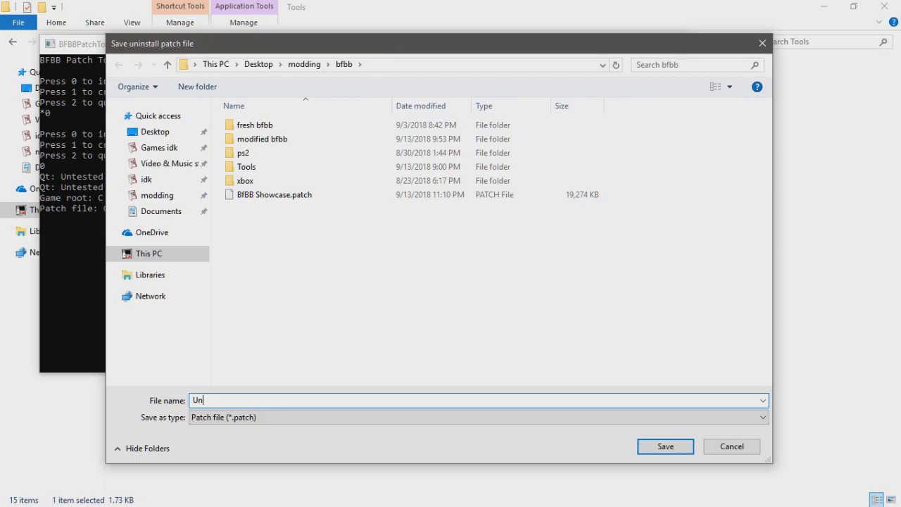
pyautogui.write('Uninstall')
pyautogui.press('Return')
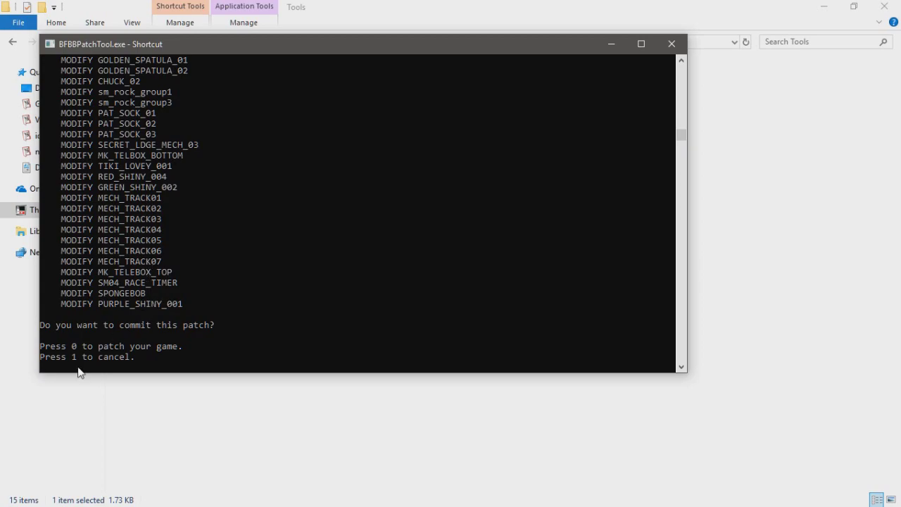
# Commit the patch to the game, then quit BFBB Patch Tool
pyautogui.press('Return')
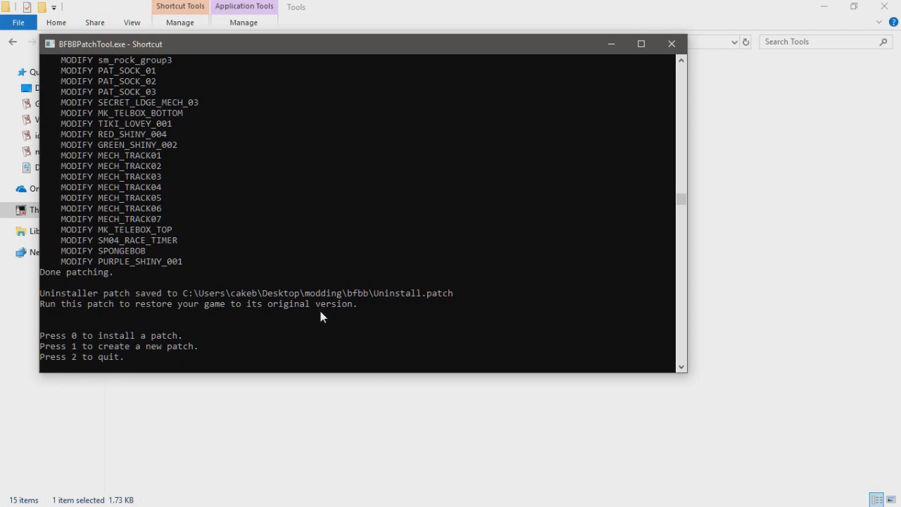
pyautogui.press('Return')
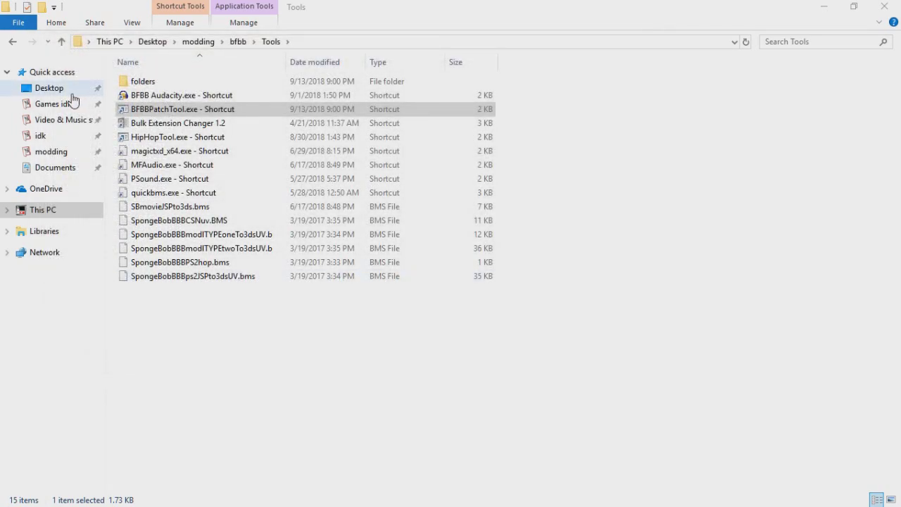
# Launch Dolphin from the Start menu and bring GCRebuilder back to the front
pyautogui.click(11, 498)
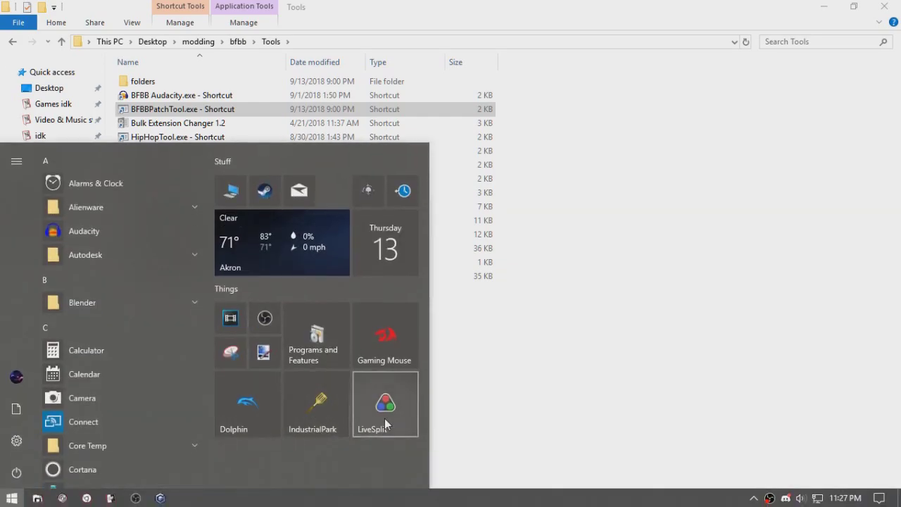
pyautogui.click(275, 426)
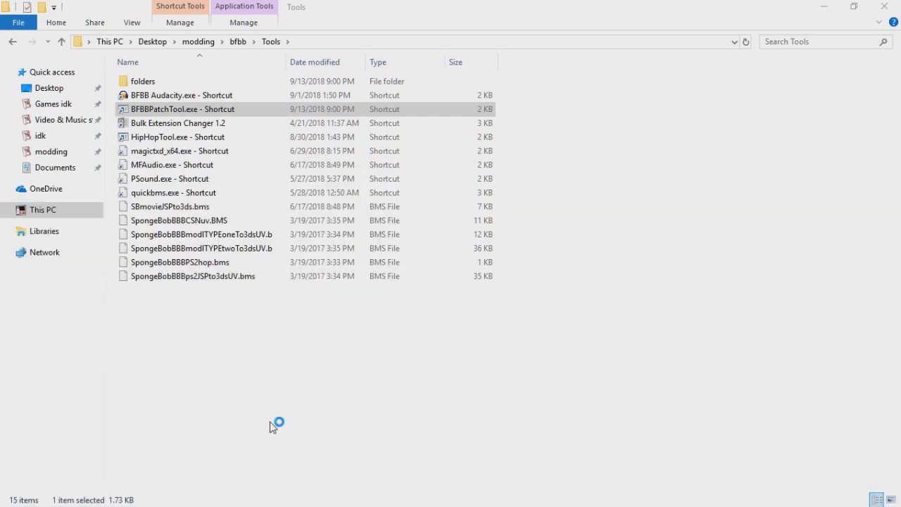
pyautogui.hotkey('alt', 'Tab')
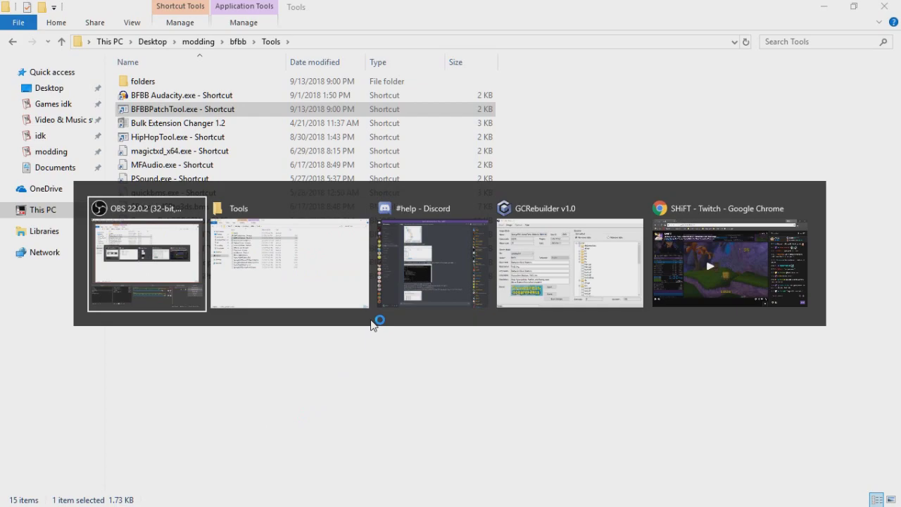
pyautogui.click(524, 261)
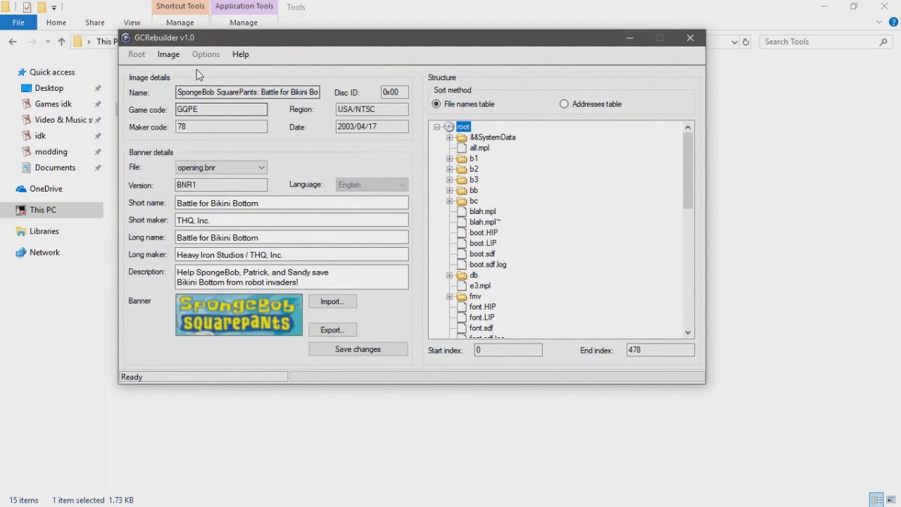
pyautogui.click(171, 56)
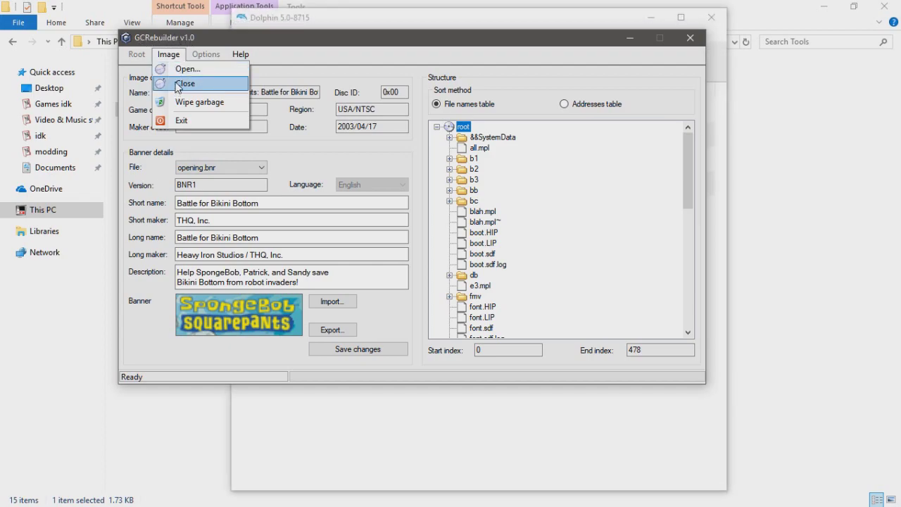
# Close the Bikini Bottom disc image and load the patched root folder instead
pyautogui.click(178, 84)
pyautogui.click(139, 56)
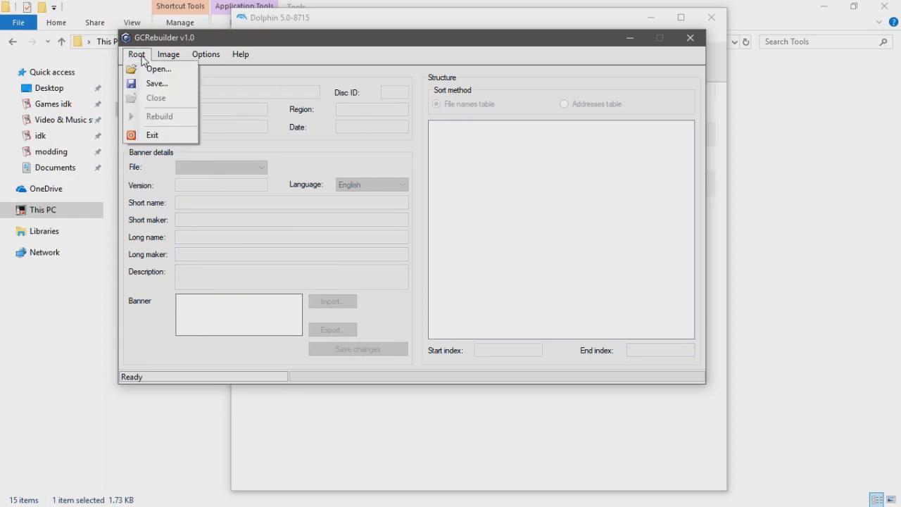
pyautogui.click(153, 69)
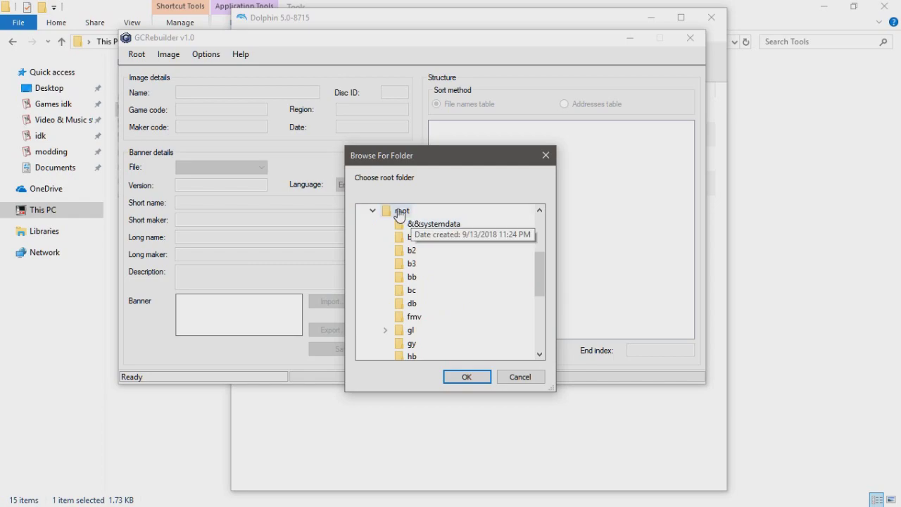
pyautogui.click(475, 383)
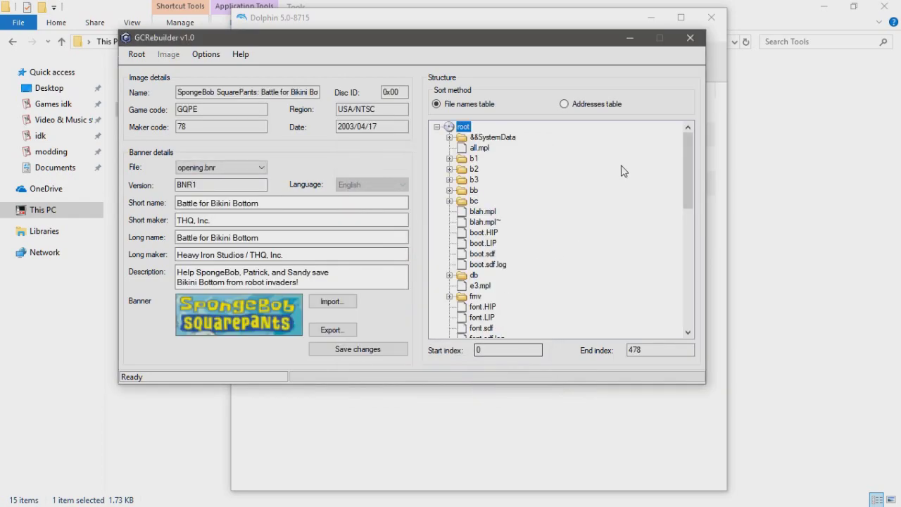
pyautogui.moveTo(688, 156); pyautogui.dragTo(701, 132)
# Set the output image to BfBB Showcase on the Desktop
pyautogui.click(136, 54)
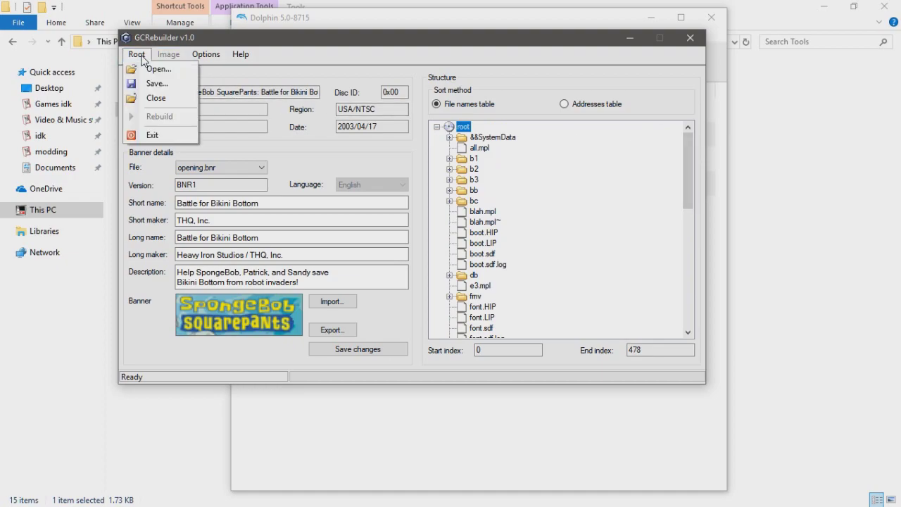
pyautogui.click(148, 83)
pyautogui.click(169, 145)
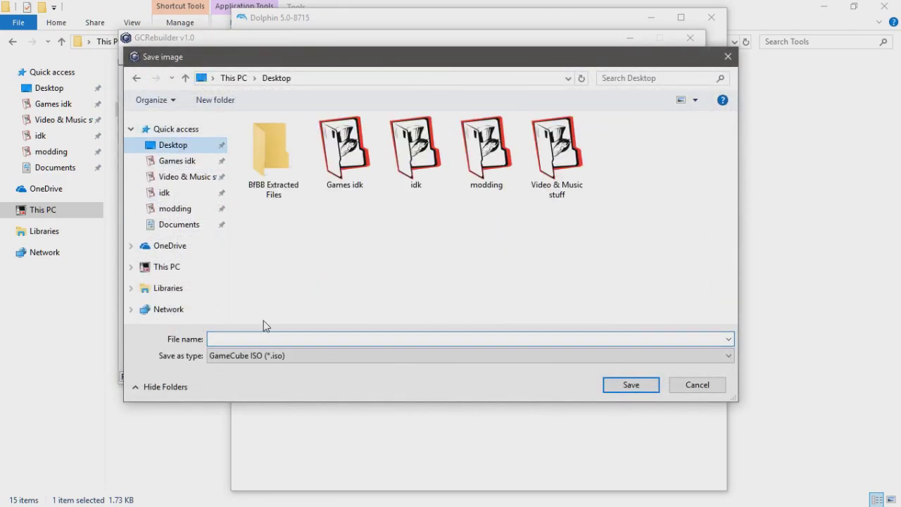
pyautogui.write('Bf')
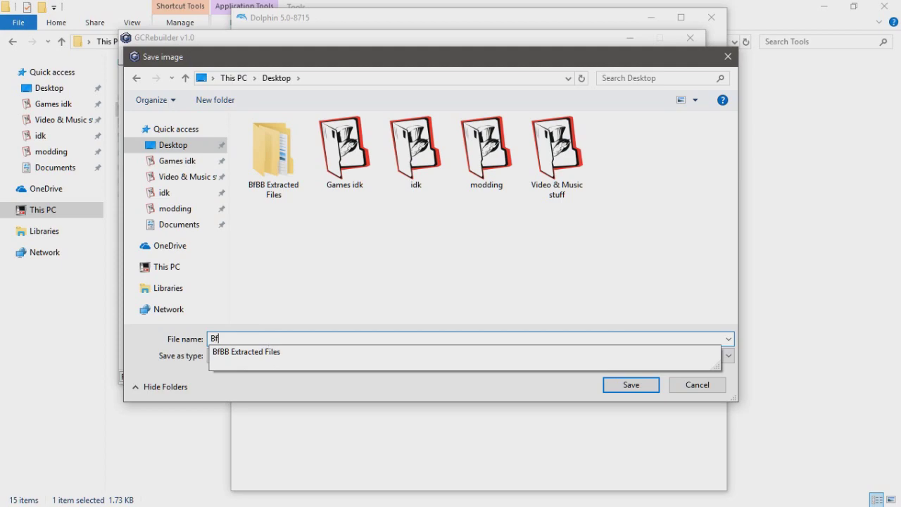
pyautogui.write('BfBB Showcase')
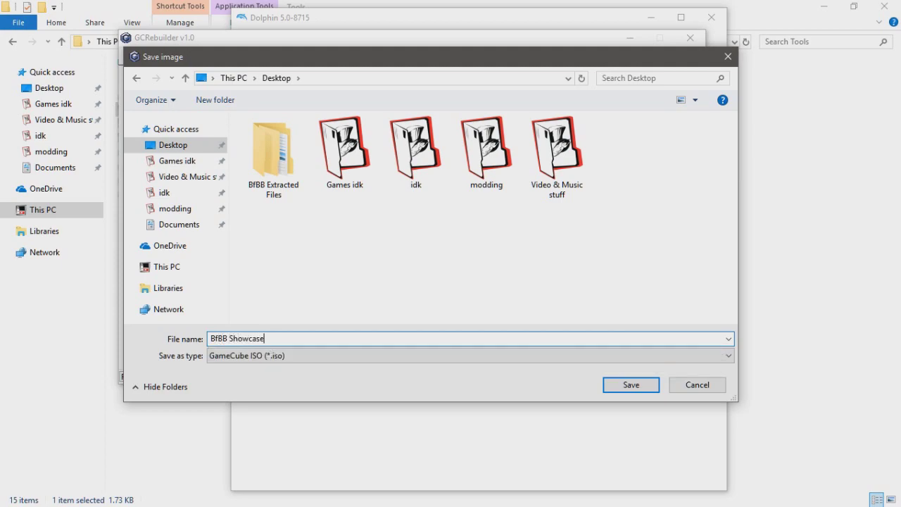
pyautogui.press('Return')
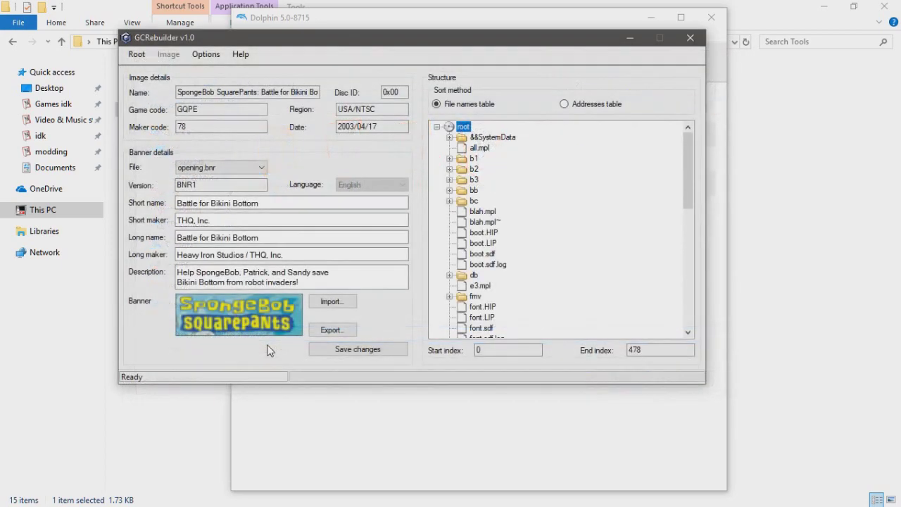
# Rebuild the root folder into the ISO and acknowledge the success message
pyautogui.click(136, 54)
pyautogui.click(169, 117)
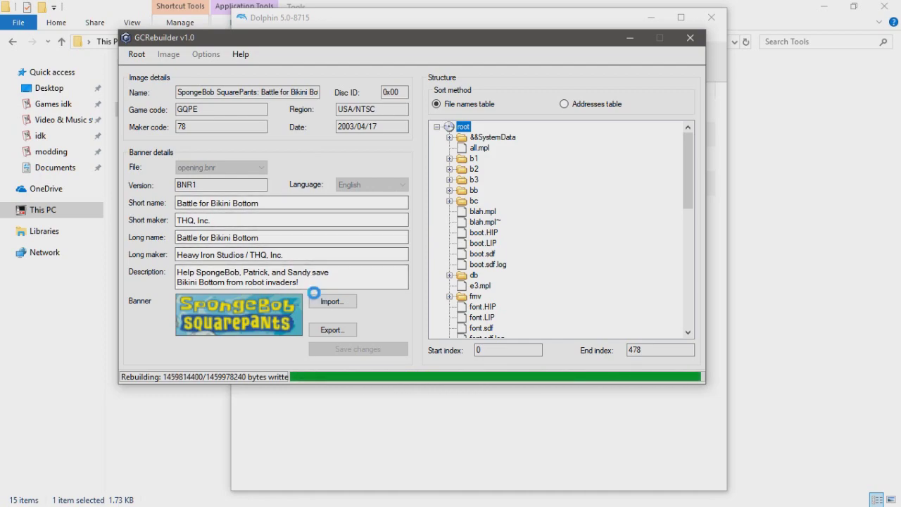
pyautogui.click(457, 305)
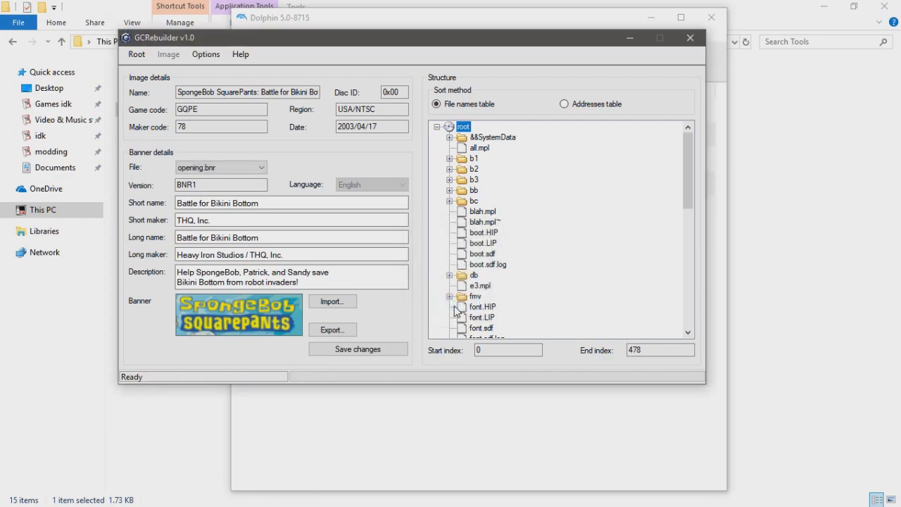
# Close GCRebuilder and boot BfBB Showcase.iso from the Desktop in Dolphin
pyautogui.click(690, 37)
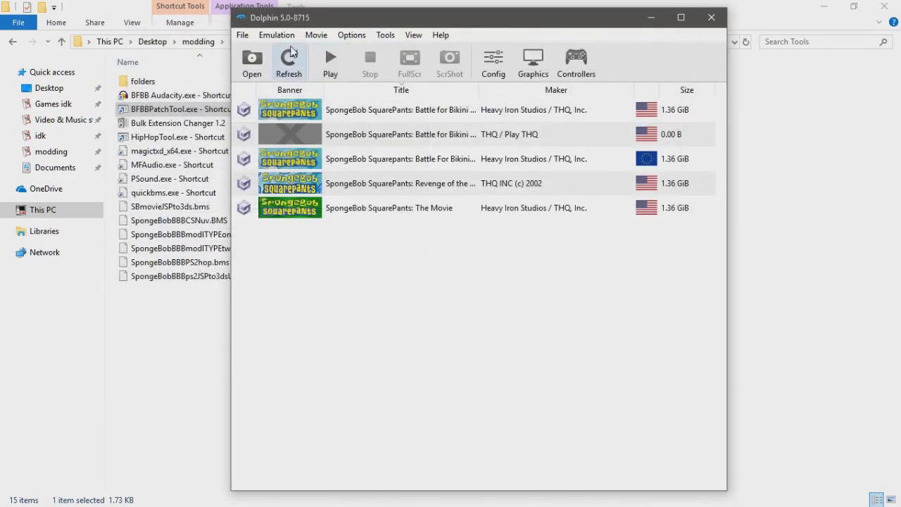
pyautogui.click(252, 60)
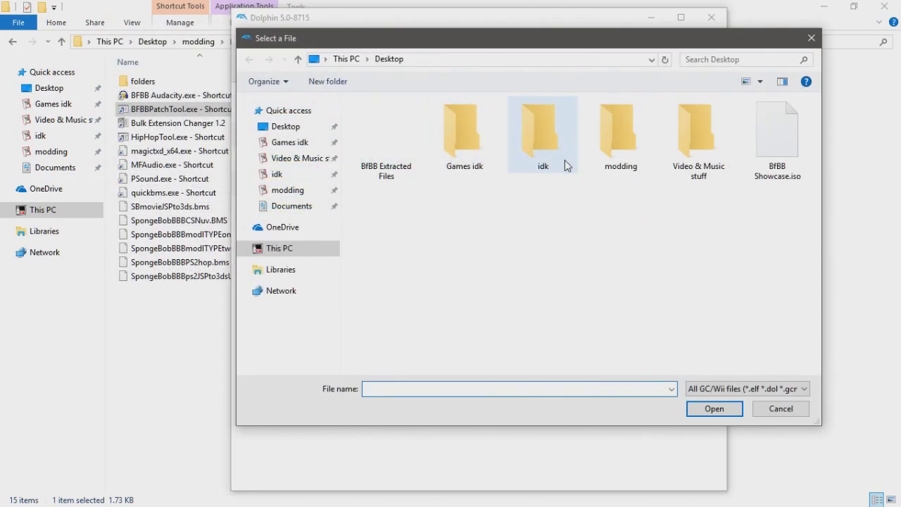
pyautogui.click(773, 168)
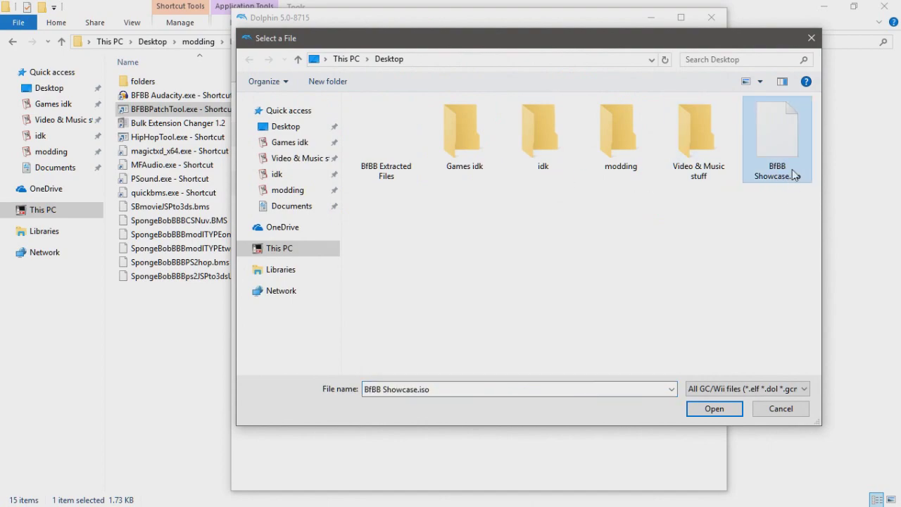
pyautogui.click(711, 411)
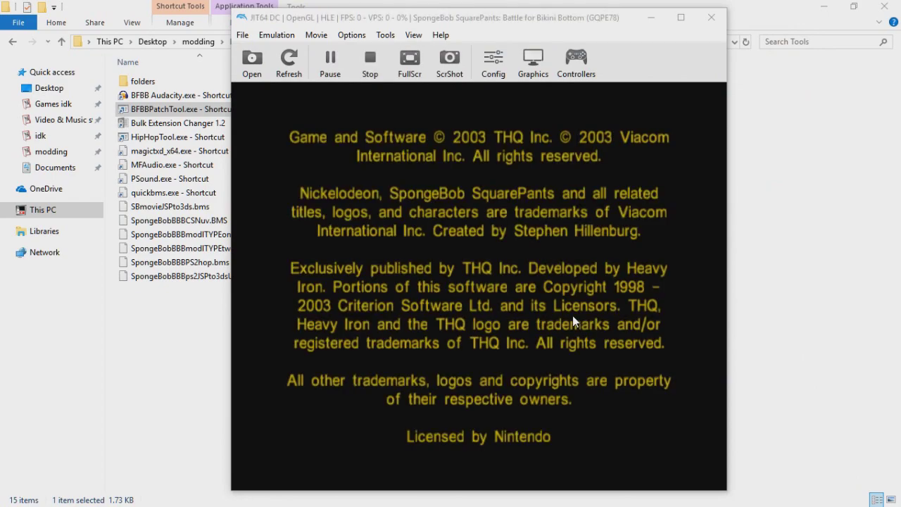
# Dismiss the ScpToolkit notification and open the Port 1 GameCube controller configuration
pyautogui.click(888, 416)
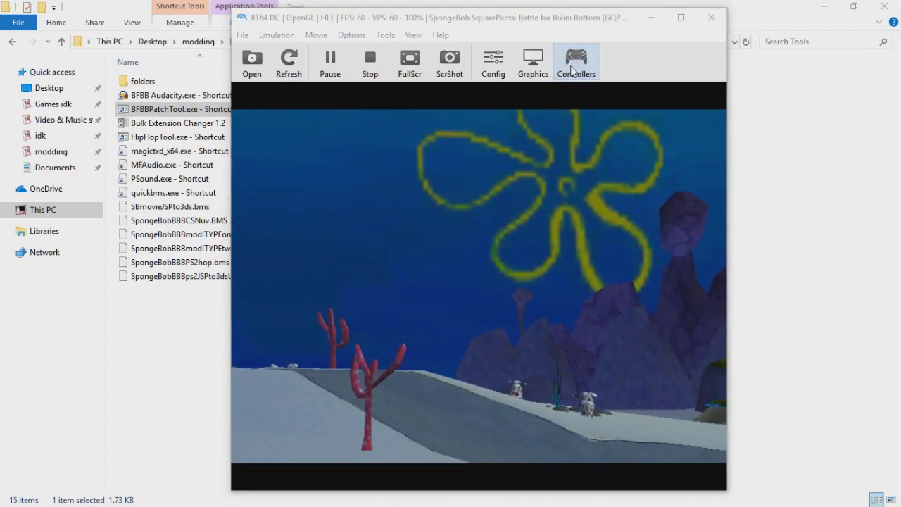
pyautogui.click(576, 62)
pyautogui.click(560, 92)
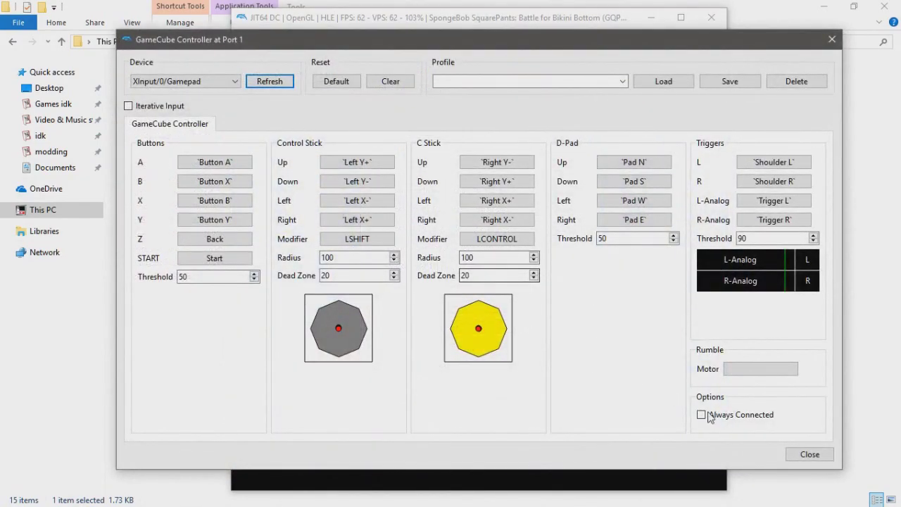
# Close the Port 1 mapping and Controller Settings windows to resume the patched game in Bikini Bottom
pyautogui.click(809, 454)
pyautogui.click(574, 450)
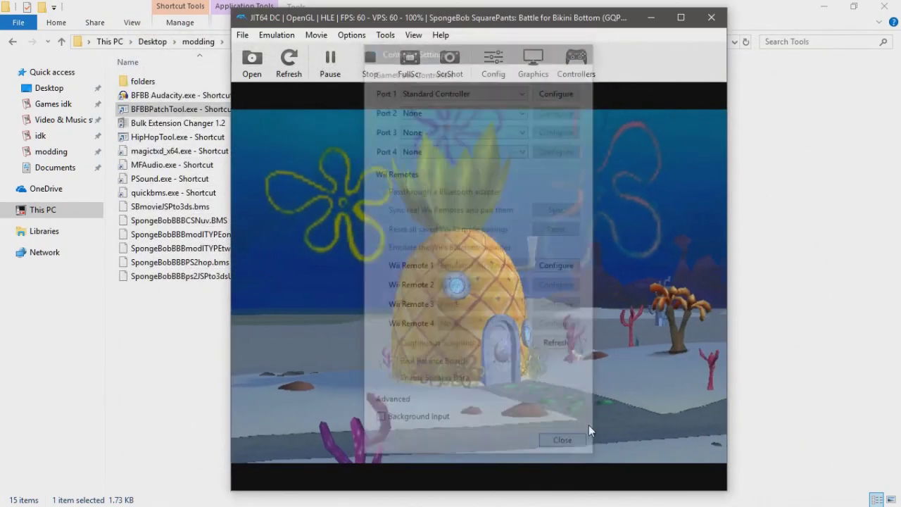